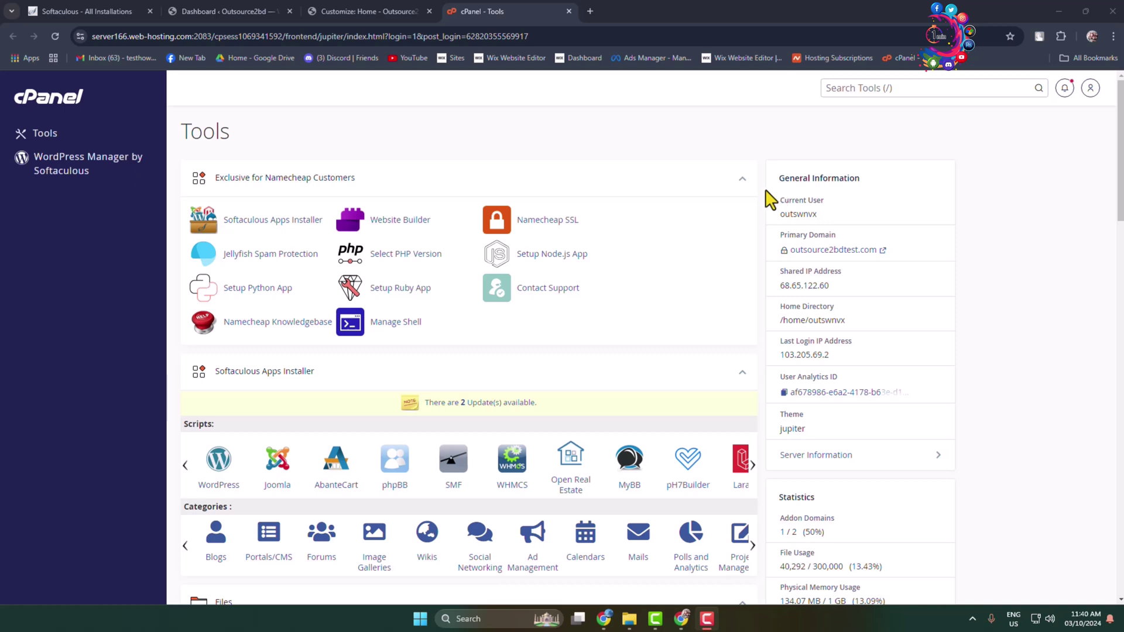
{"action": "scroll", "coordinate": [626, 227], "scroll_direction": "down", "scroll_amount": 1}
{"action": "scroll", "coordinate": [626, 226], "scroll_direction": "down", "scroll_amount": 3}
{"action": "scroll", "coordinate": [626, 226], "scroll_direction": "down", "scroll_amount": 3}
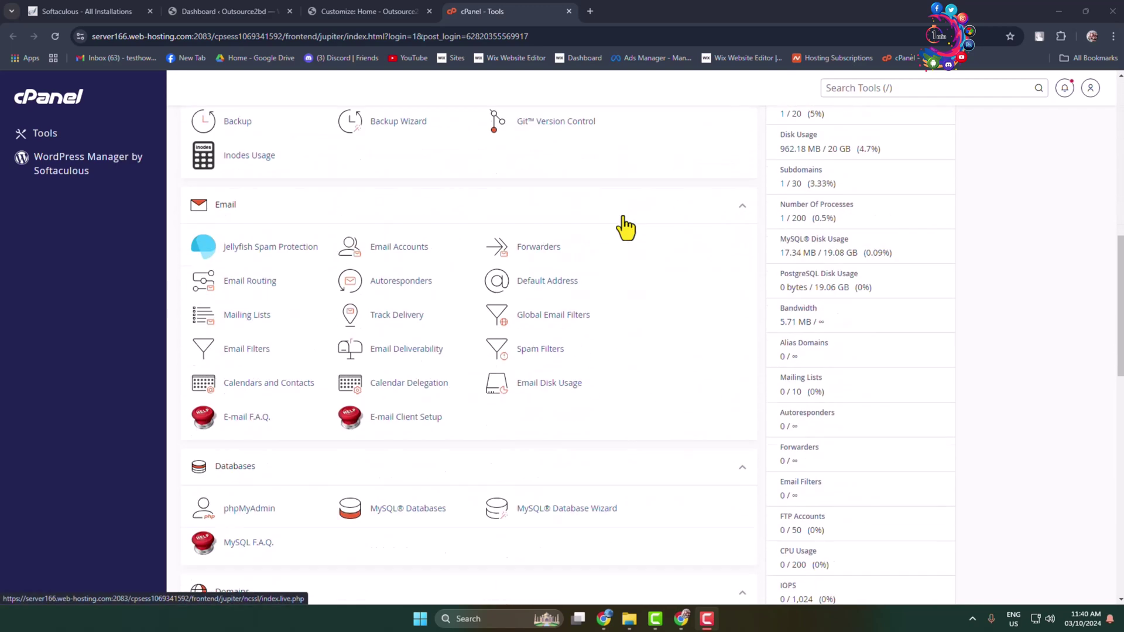
{"action": "scroll", "coordinate": [625, 226], "scroll_direction": "down", "scroll_amount": 2}
{"action": "scroll", "coordinate": [626, 227], "scroll_direction": "down", "scroll_amount": 5}
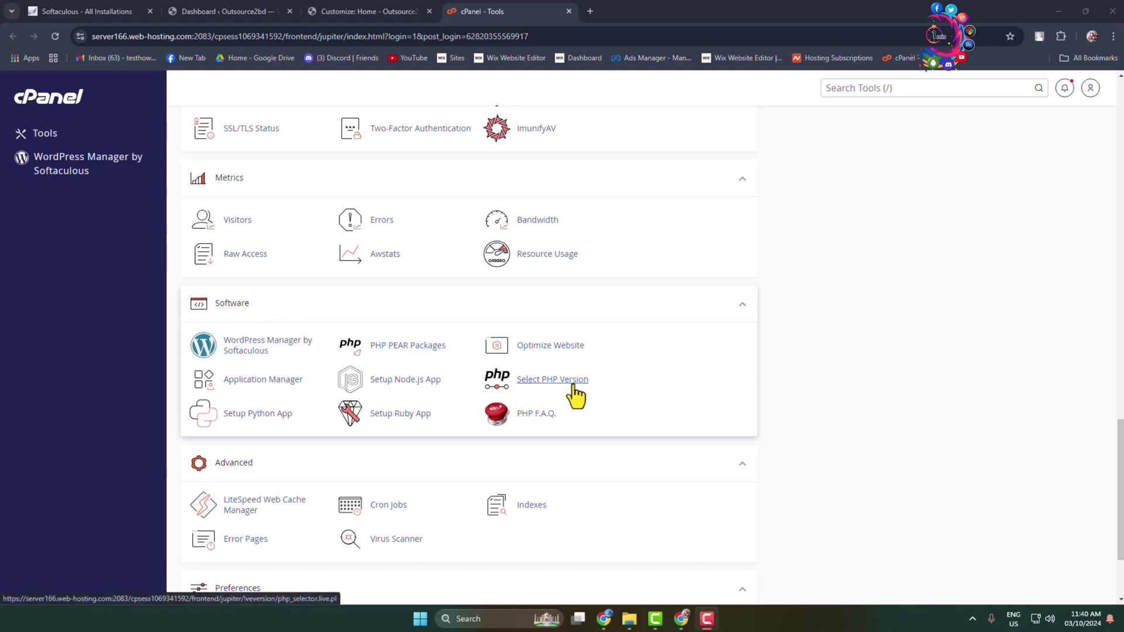
Open Select PHP Version to show the PHP 8.1 extensions list
{"action": "left_click", "coordinate": [857, 88]}
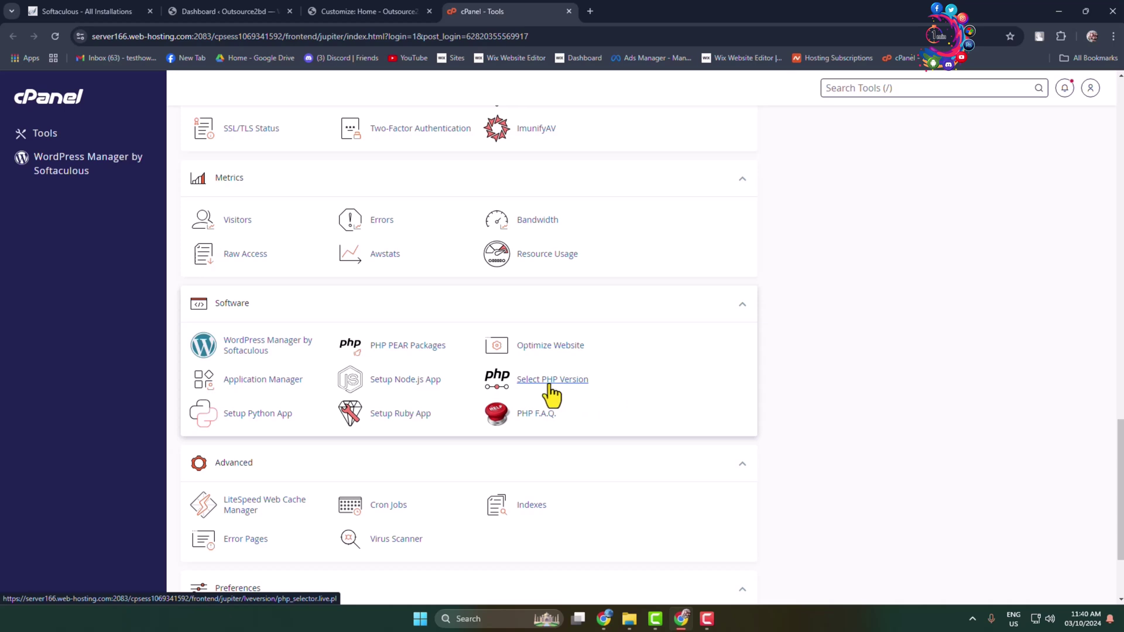
{"action": "left_click", "coordinate": [553, 390]}
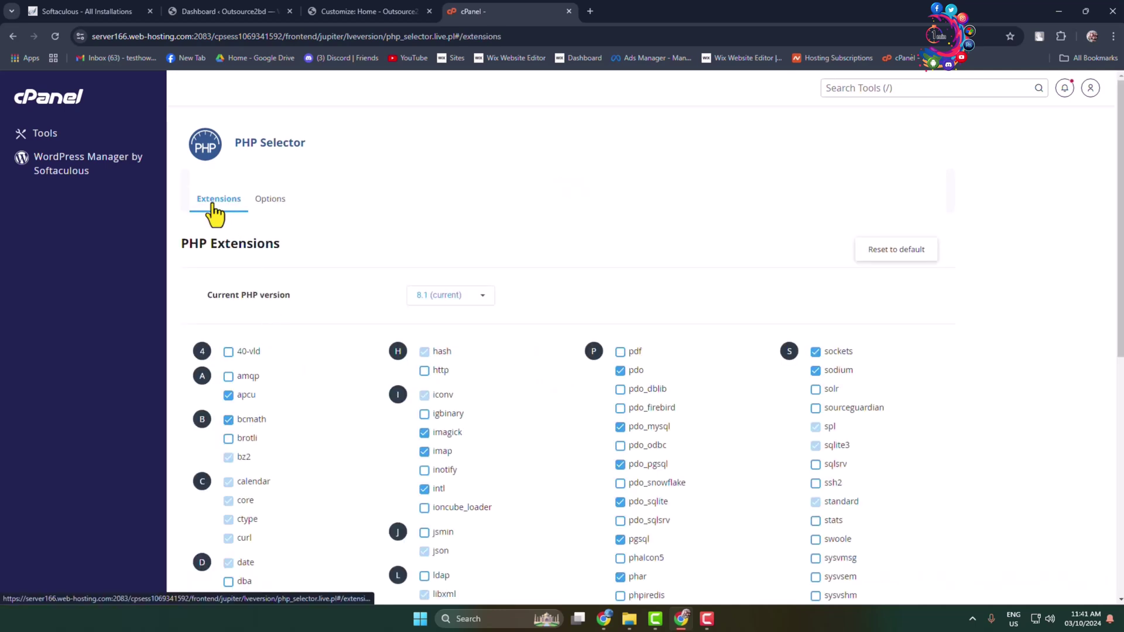
{"action": "scroll", "coordinate": [215, 213], "scroll_direction": "down", "scroll_amount": 2}
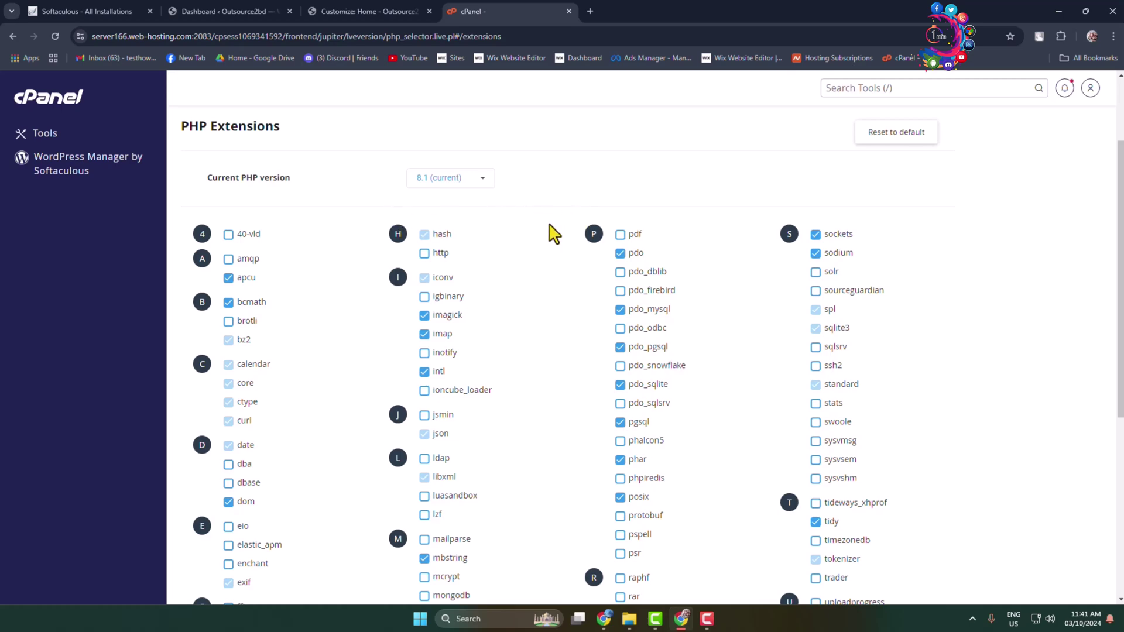
{"action": "left_click", "coordinate": [483, 180]}
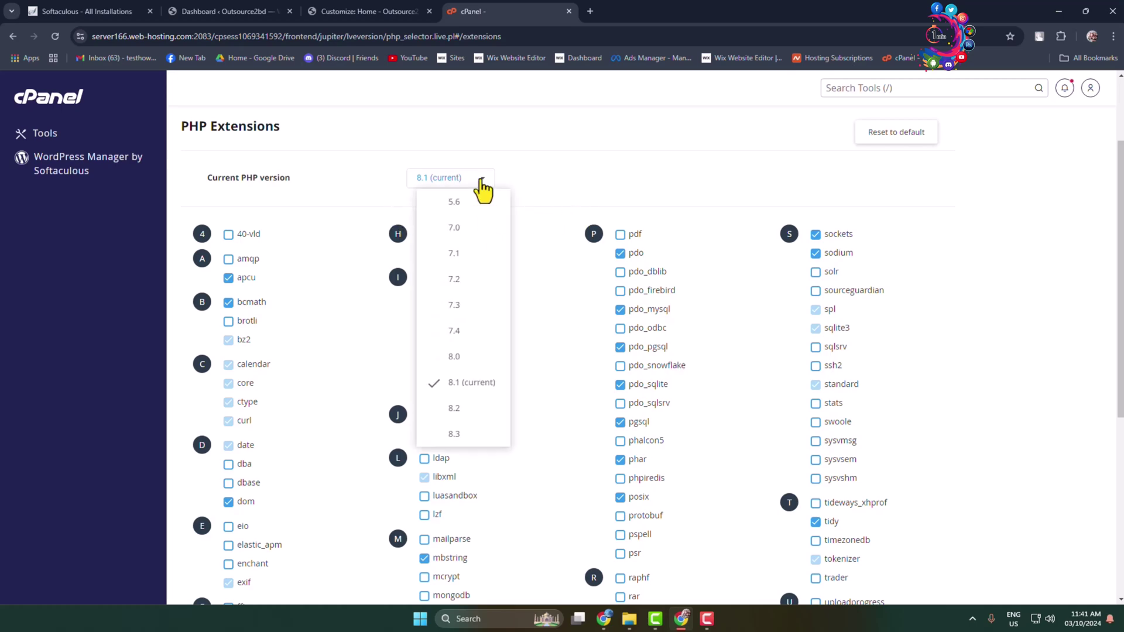
{"action": "scroll", "coordinate": [468, 316], "scroll_direction": "down", "scroll_amount": 3}
{"action": "scroll", "coordinate": [465, 290], "scroll_direction": "up", "scroll_amount": 4}
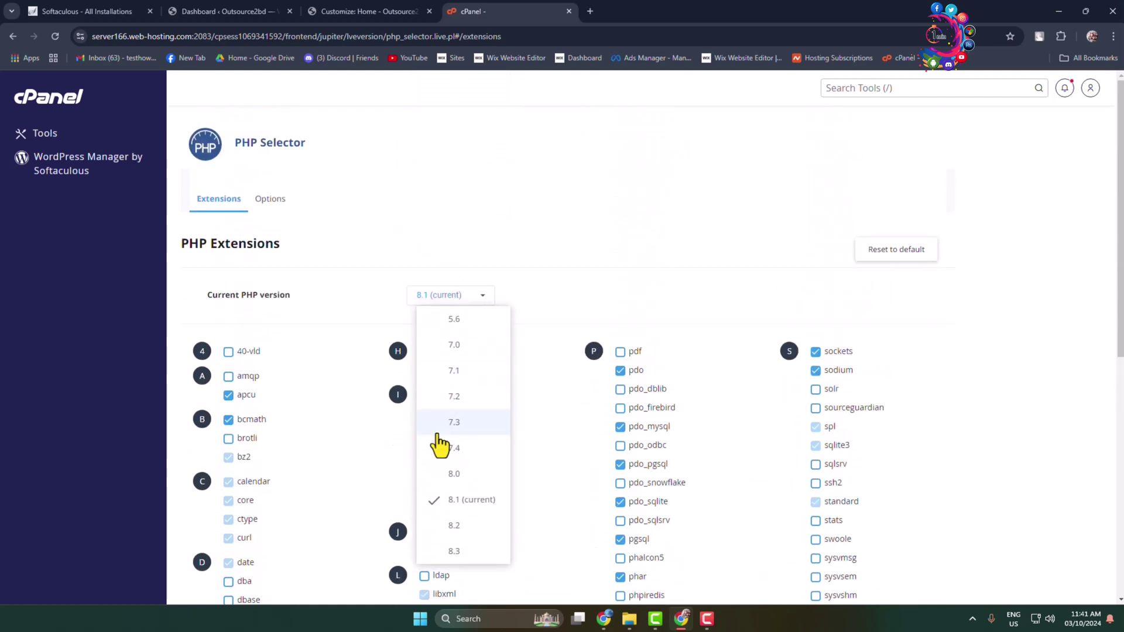
{"action": "left_click", "coordinate": [562, 259]}
{"action": "scroll", "coordinate": [489, 228], "scroll_direction": "down", "scroll_amount": 2}
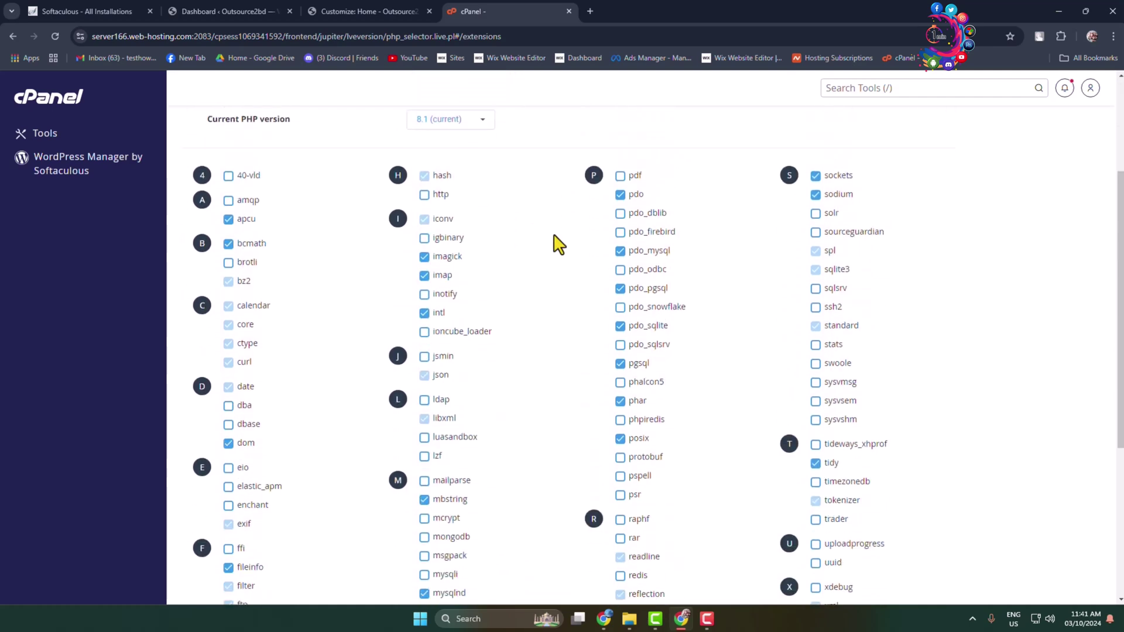
{"action": "scroll", "coordinate": [831, 365], "scroll_direction": "down", "scroll_amount": 3}
{"action": "scroll", "coordinate": [794, 519], "scroll_direction": "up", "scroll_amount": 3}
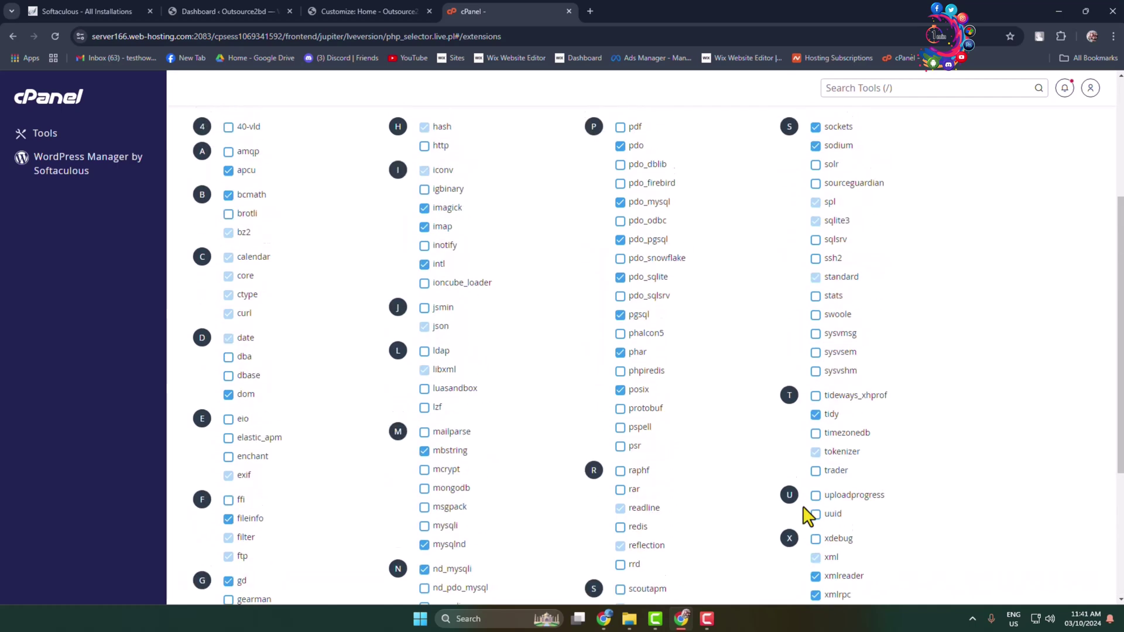
{"action": "scroll", "coordinate": [802, 514], "scroll_direction": "up", "scroll_amount": 1}
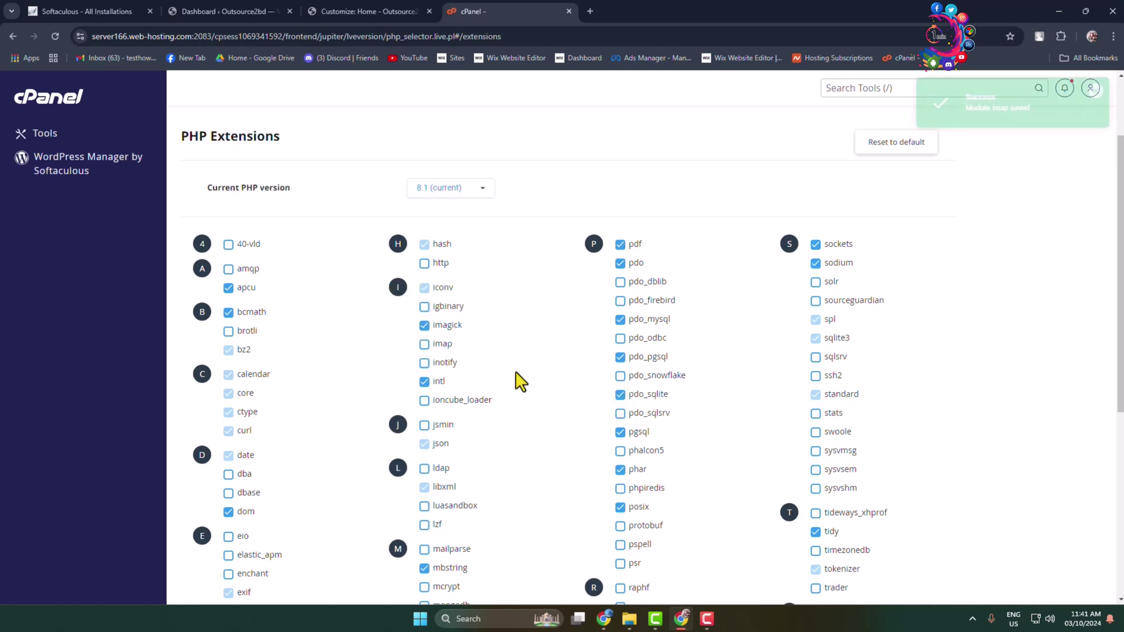
{"action": "scroll", "coordinate": [976, 376], "scroll_direction": "down", "scroll_amount": 3}
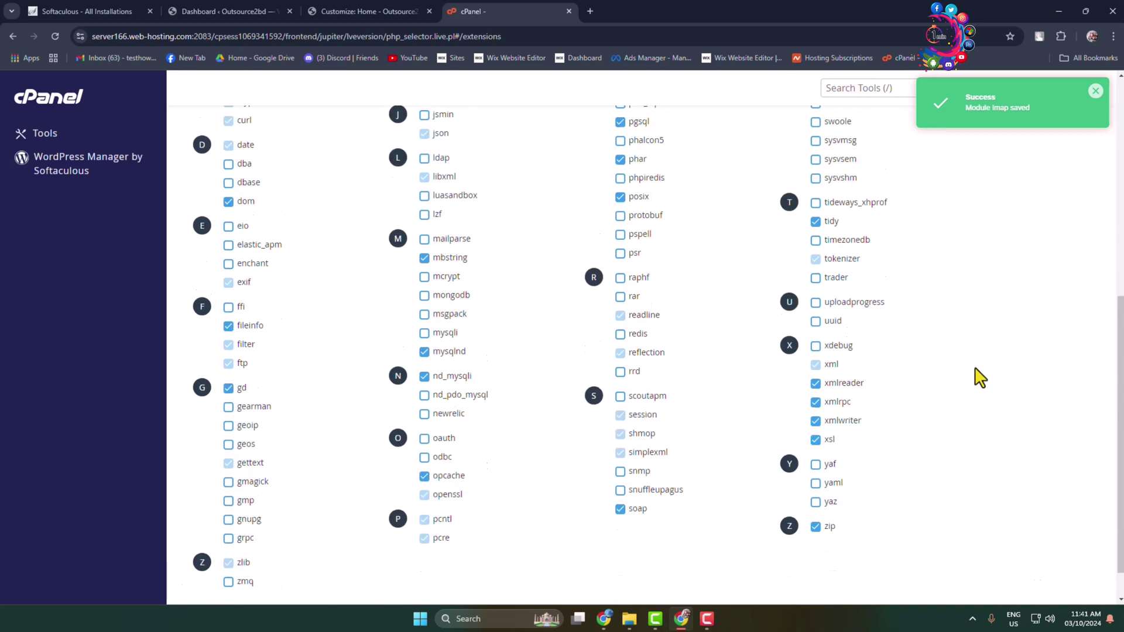
{"action": "scroll", "coordinate": [975, 375], "scroll_direction": "down", "scroll_amount": 1}
{"action": "scroll", "coordinate": [978, 369], "scroll_direction": "up", "scroll_amount": 5}
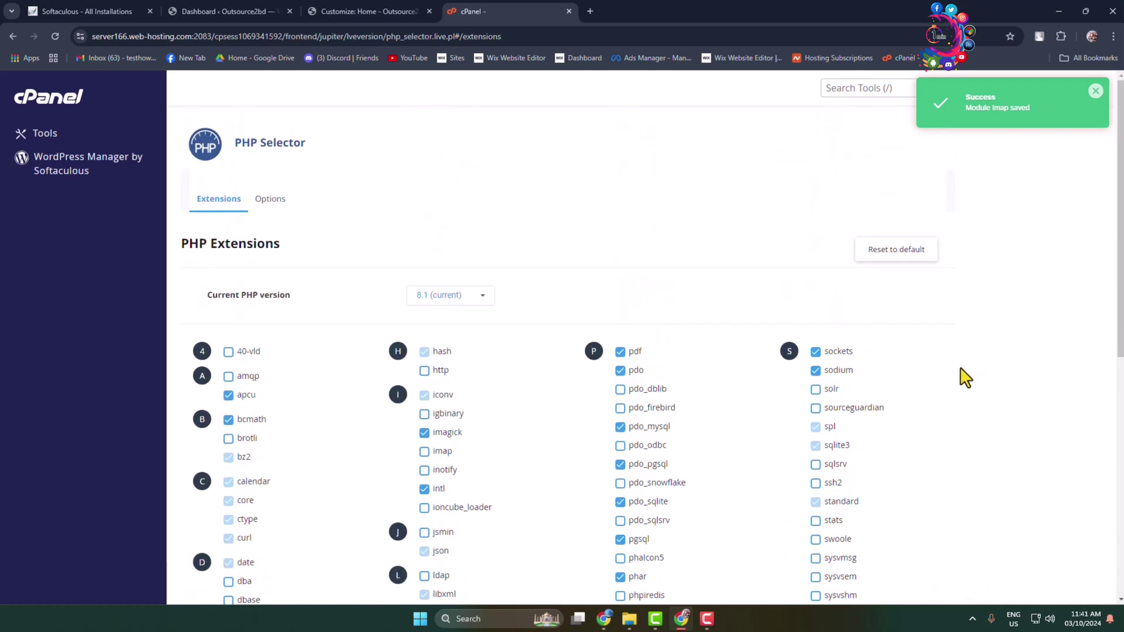